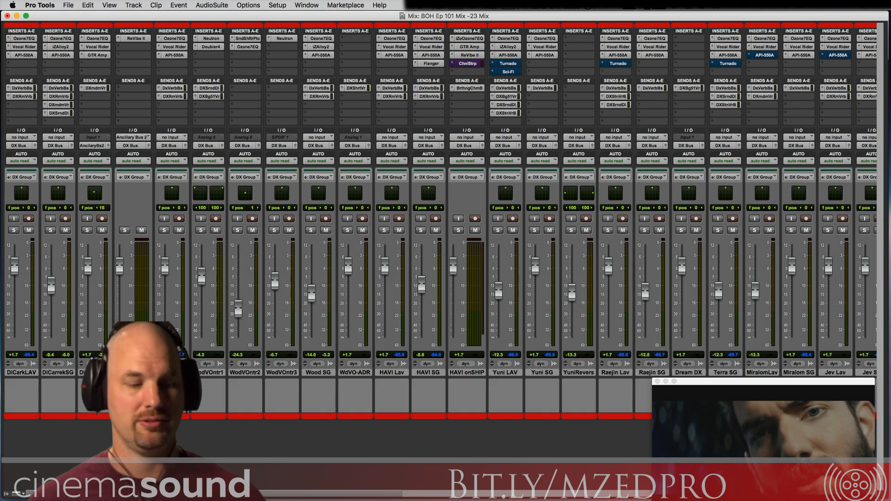
Look through the mixer's dialogue tracks as far as the reverb returns, DX Bus and DX VCA.
{"action": "scroll", "coordinate": [504, 180], "scroll_direction": "right", "scroll_amount": 20}
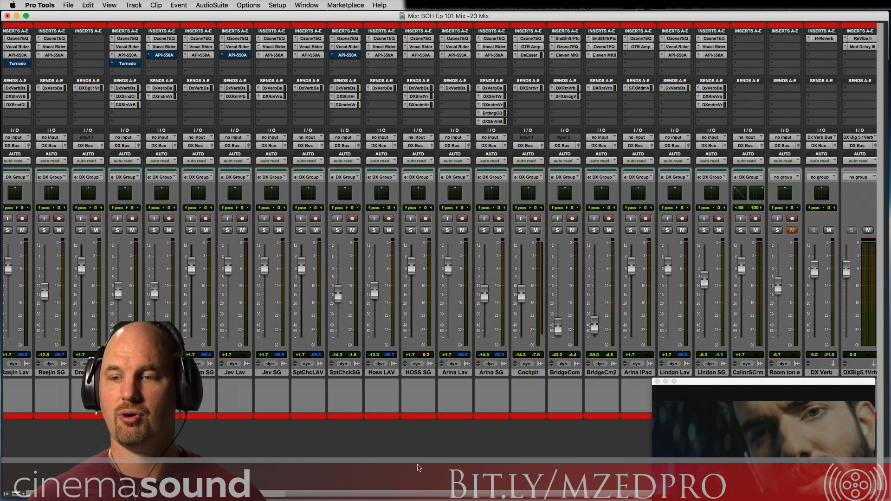
{"action": "scroll", "coordinate": [549, 454], "scroll_direction": "right", "scroll_amount": 5}
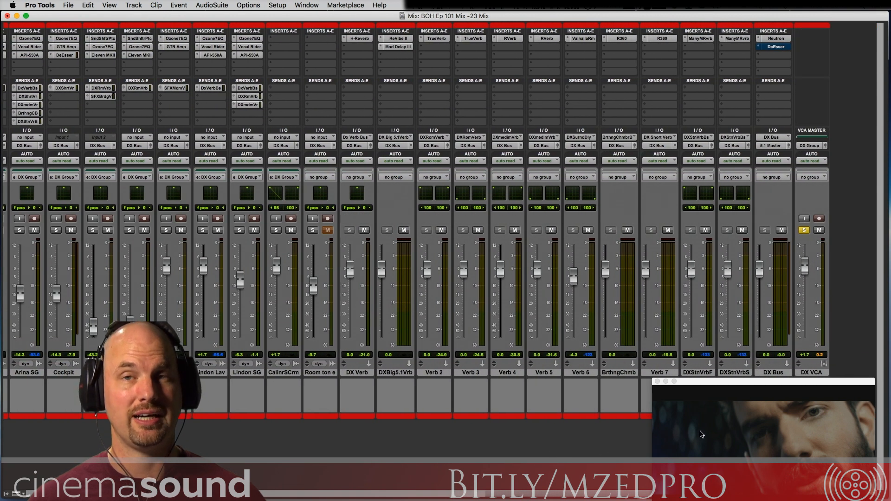
{"action": "scroll", "coordinate": [732, 412], "scroll_direction": "left", "scroll_amount": 20}
{"action": "left_click_drag", "start_coordinate": [743, 382], "coordinate": [742, 382]}
{"action": "left_click_drag", "start_coordinate": [380, 494], "coordinate": [840, 494]}
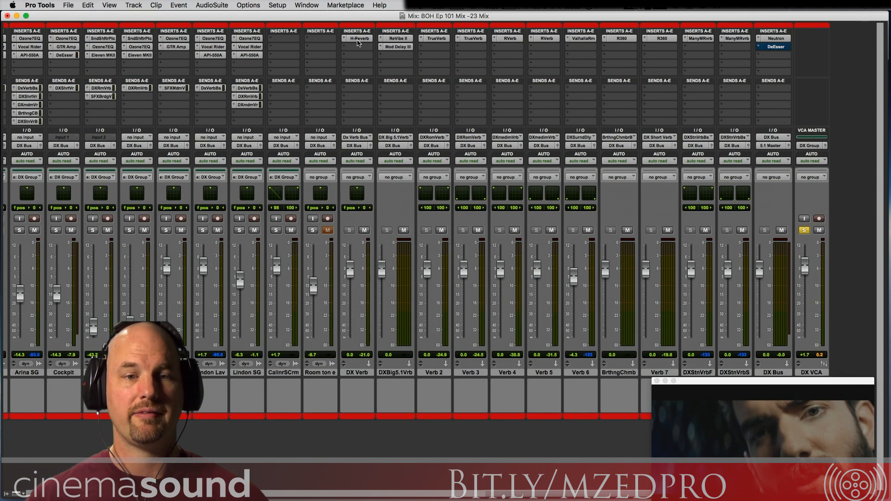
Open the H-Reverb plug-in on the DX Verb track, play the scene and move the plug-in window clear of the reverb return channels.
{"action": "left_click", "coordinate": [358, 40]}
{"action": "left_click_drag", "start_coordinate": [561, 46], "coordinate": [492, 56]}
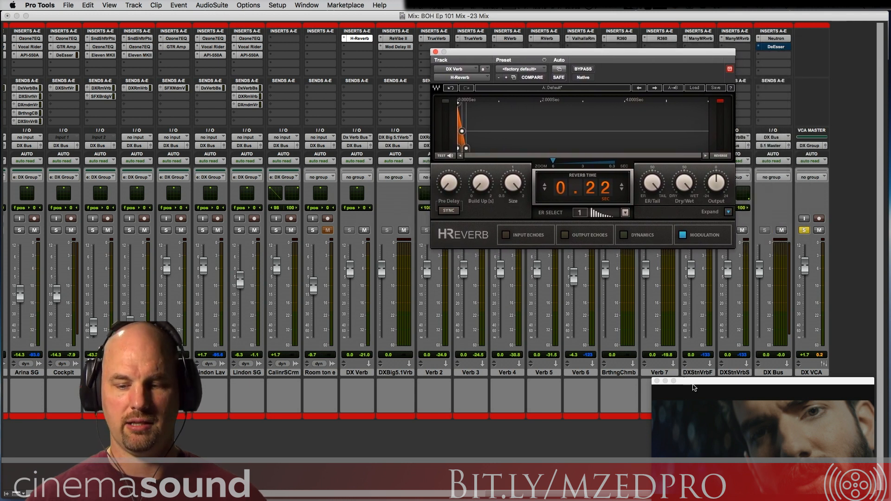
{"action": "key", "text": "space"}
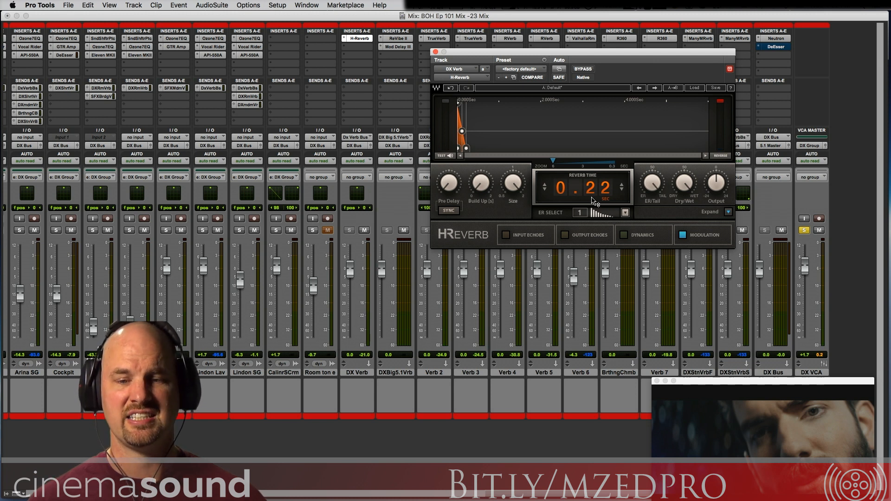
{"action": "mouse_move", "coordinate": [655, 189]}
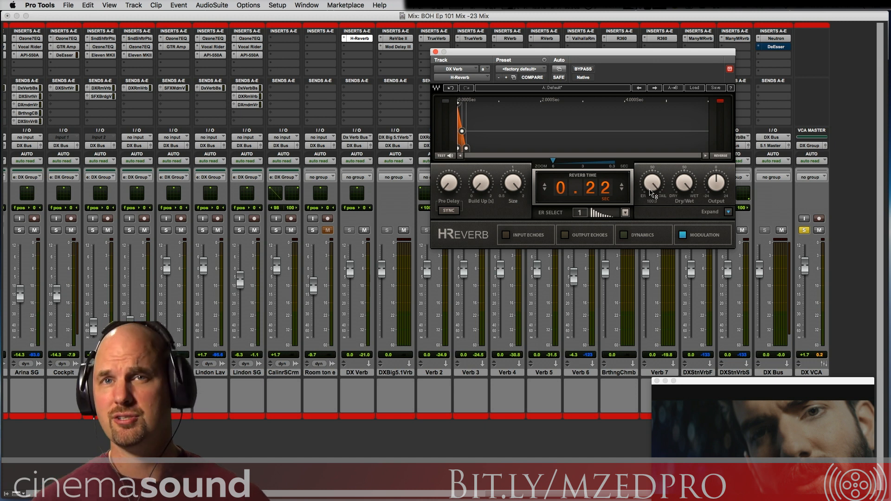
{"action": "left_click_drag", "start_coordinate": [508, 54], "coordinate": [687, 25]}
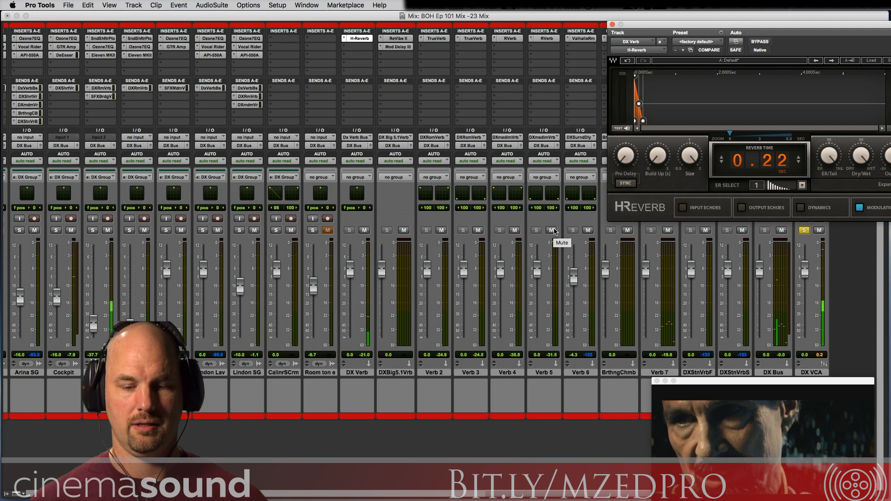
Mute the Verb 3 and Verb 2 returns and raise the DX Verb fader to +12.0 dB.
{"action": "left_click", "coordinate": [469, 235]}
{"action": "left_click", "coordinate": [444, 231]}
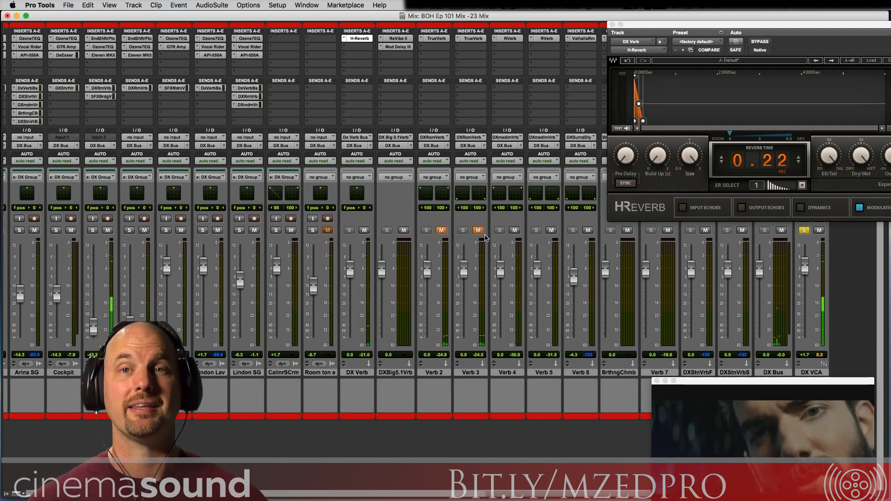
{"action": "left_click_drag", "start_coordinate": [350, 275], "coordinate": [350, 251]}
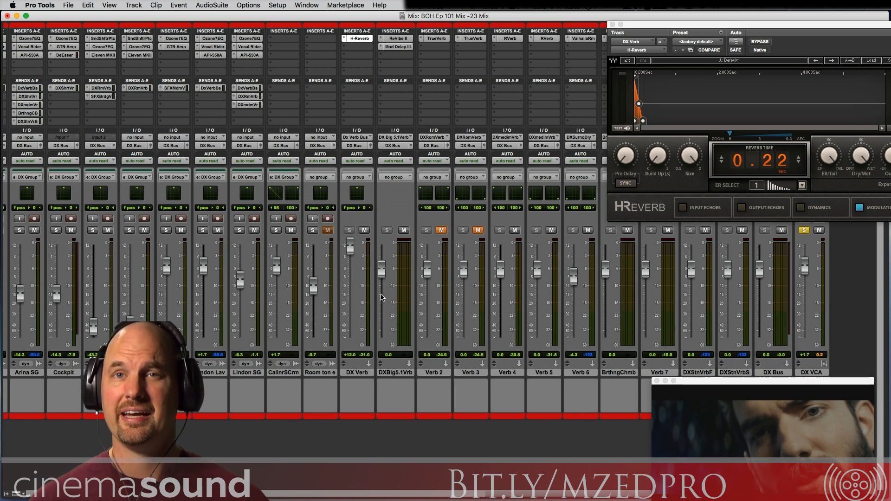
{"action": "left_click_drag", "start_coordinate": [714, 26], "coordinate": [573, 17]}
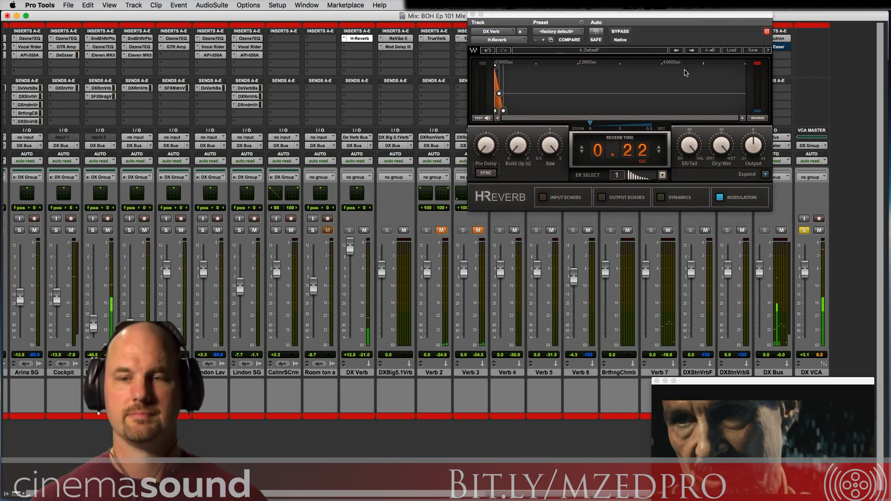
Compare the dialogue with and without the H-Reverb by toggling its bypass during playback.
{"action": "left_click", "coordinate": [623, 35]}
{"action": "left_click", "coordinate": [623, 34]}
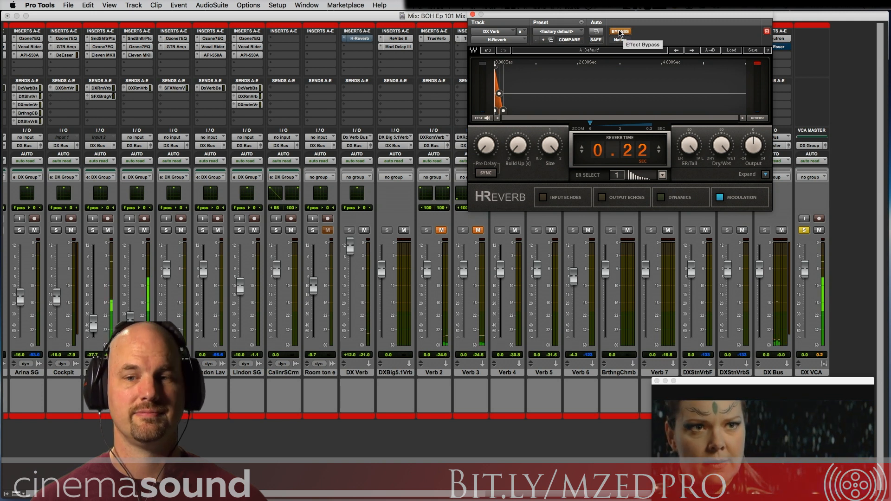
{"action": "left_click", "coordinate": [623, 34]}
{"action": "left_click", "coordinate": [622, 34]}
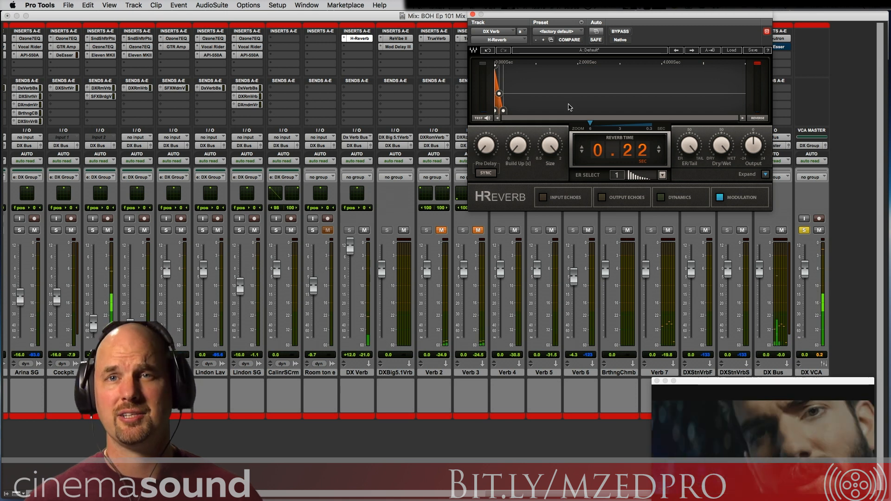
Return the DX Verb fader to 0.0 dB, toggle the H-Reverb bypass on and off, and close the plug-in.
{"action": "left_click_drag", "start_coordinate": [350, 228], "coordinate": [351, 239]}
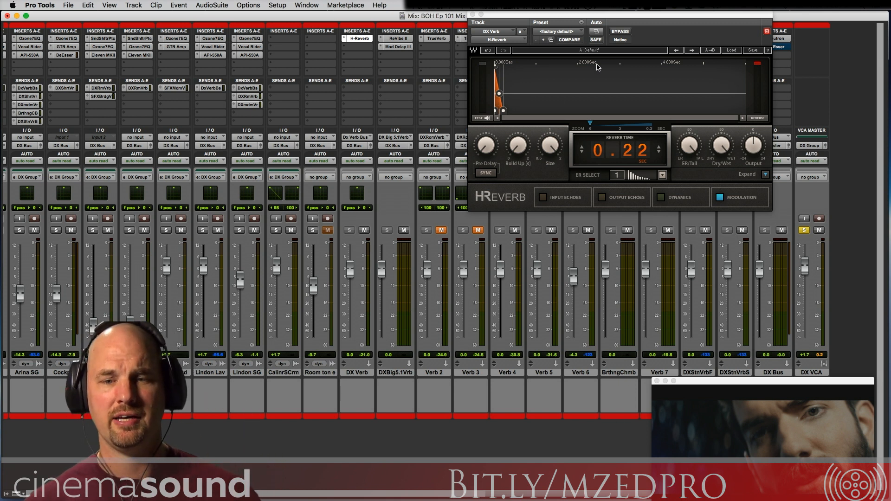
{"action": "left_click", "coordinate": [621, 32]}
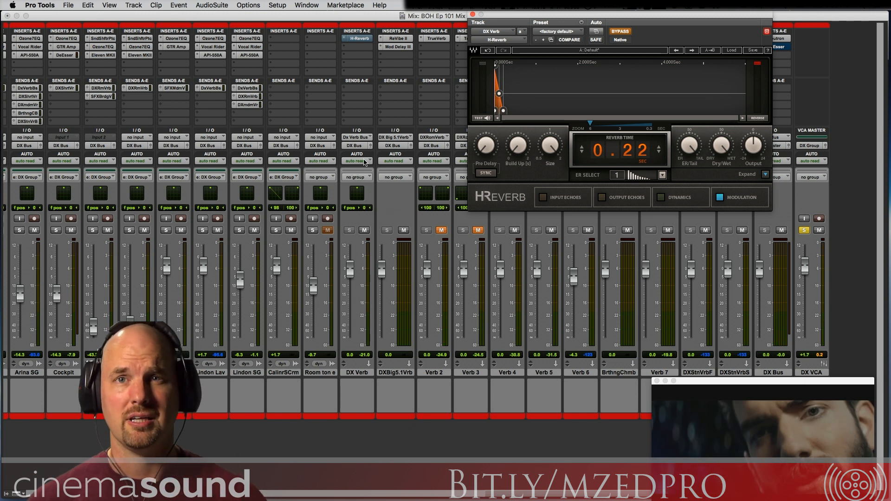
{"action": "left_click", "coordinate": [622, 32]}
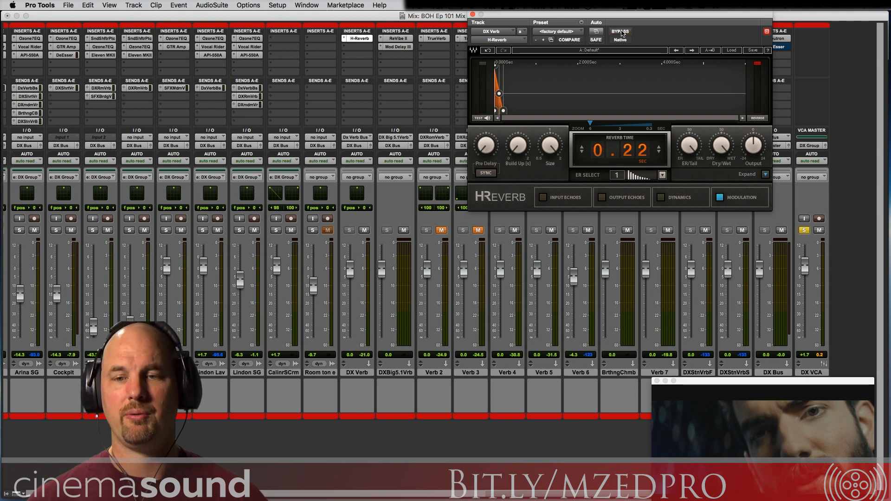
{"action": "left_click", "coordinate": [473, 15]}
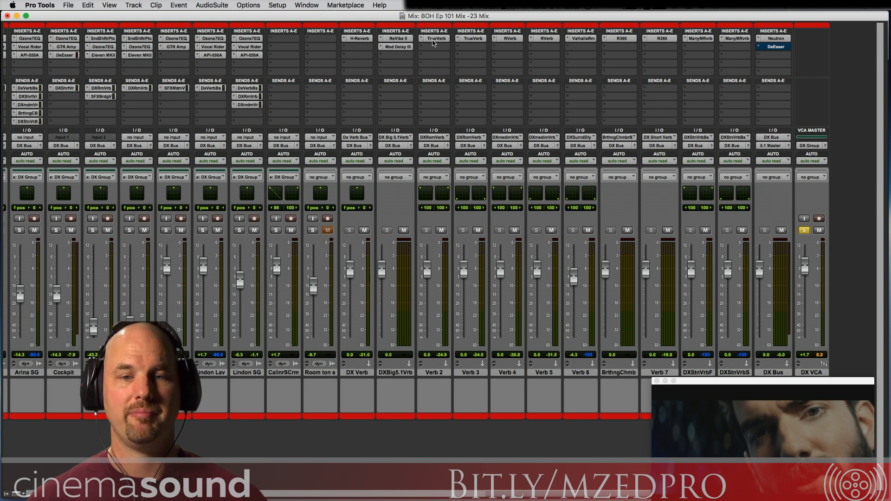
Open the TrueVerb plug-in on the Verb 2 track and place its window beside the Verb 2 and Verb 3 channels.
{"action": "left_click", "coordinate": [436, 39]}
{"action": "left_click_drag", "start_coordinate": [529, 23], "coordinate": [613, 87]}
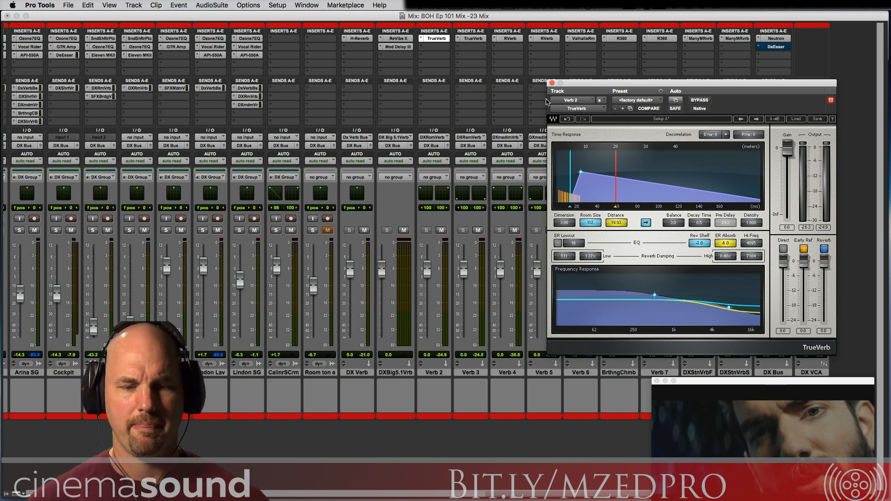
{"action": "left_click_drag", "start_coordinate": [586, 85], "coordinate": [572, 69]}
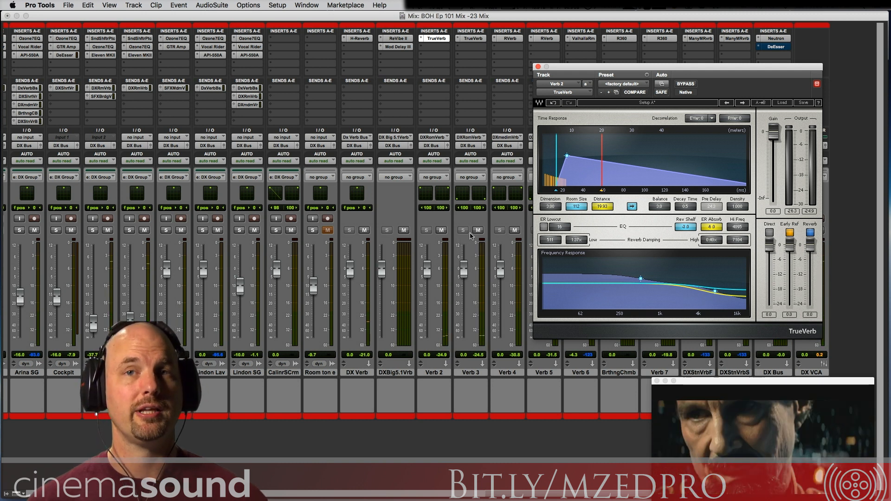
Raise the Verb 2 and Verb 3 faders to +12.0 dB to exaggerate the room reverb.
{"action": "left_click", "coordinate": [423, 271]}
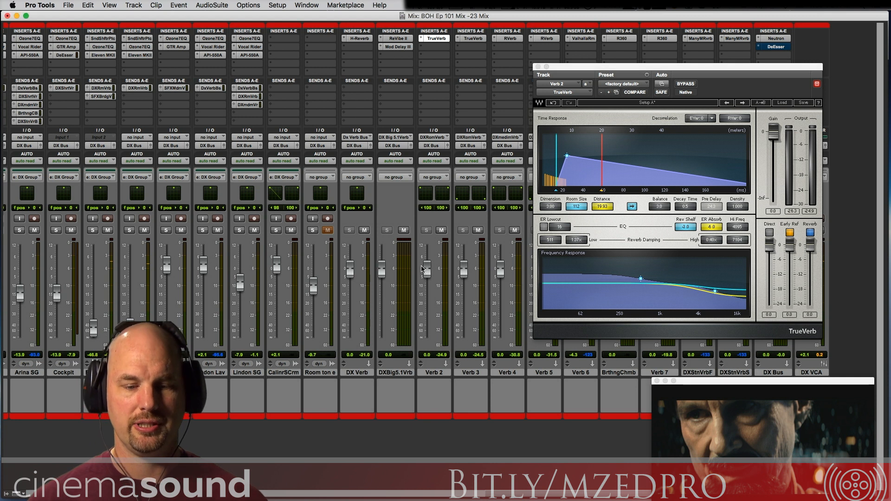
{"action": "left_click_drag", "start_coordinate": [427, 272], "coordinate": [435, 210]}
{"action": "left_click_drag", "start_coordinate": [464, 272], "coordinate": [473, 218]}
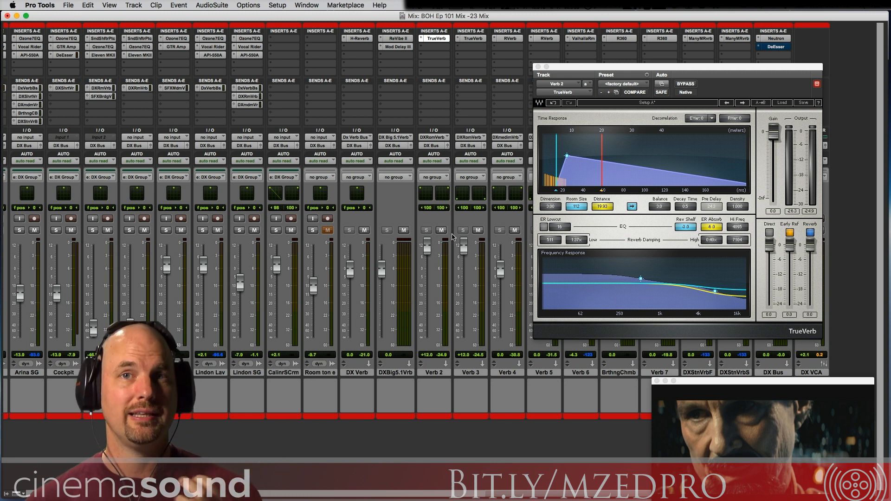
Reset the Verb 2 and Verb 3 faders to 0.0 dB and close the TrueVerb plug-in.
{"action": "left_click", "coordinate": [427, 246], "text": "alt"}
{"action": "left_click", "coordinate": [464, 245], "text": "alt"}
{"action": "key", "text": "space"}
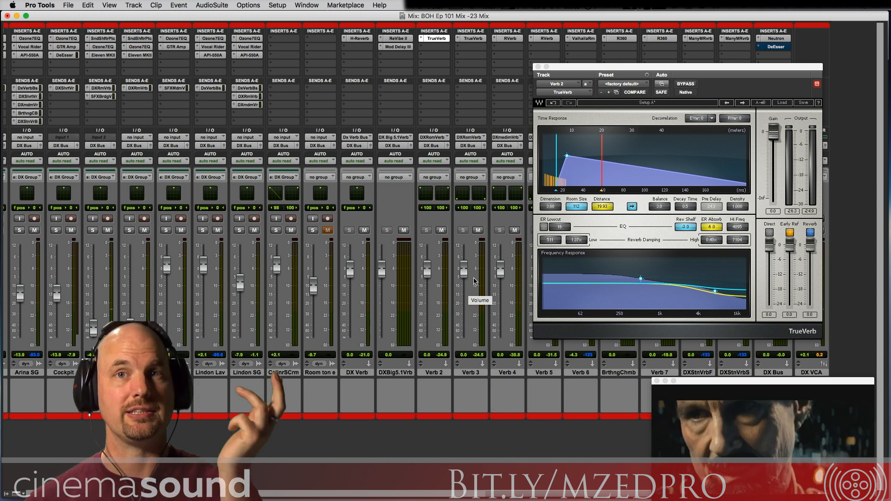
{"action": "left_click", "coordinate": [538, 67]}
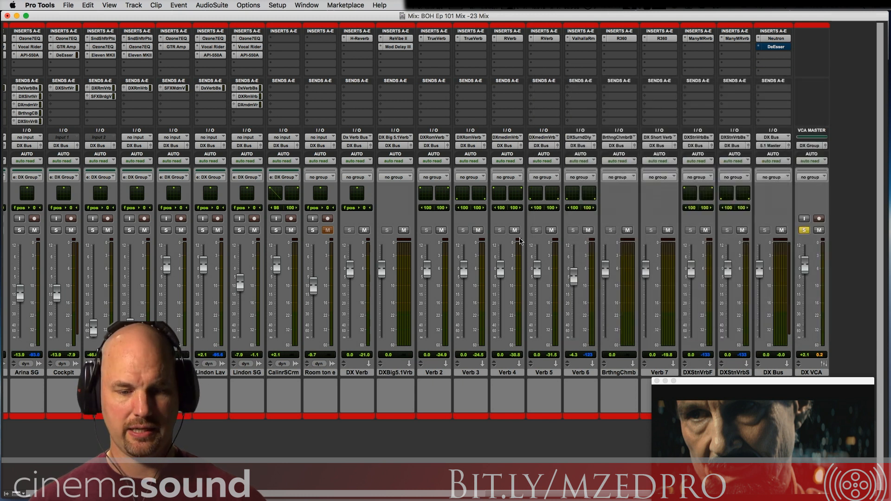
Switch to the Edit window and advance the playhead to 01:01:42:17 in a wider timeline view.
{"action": "key", "text": "super+equal"}
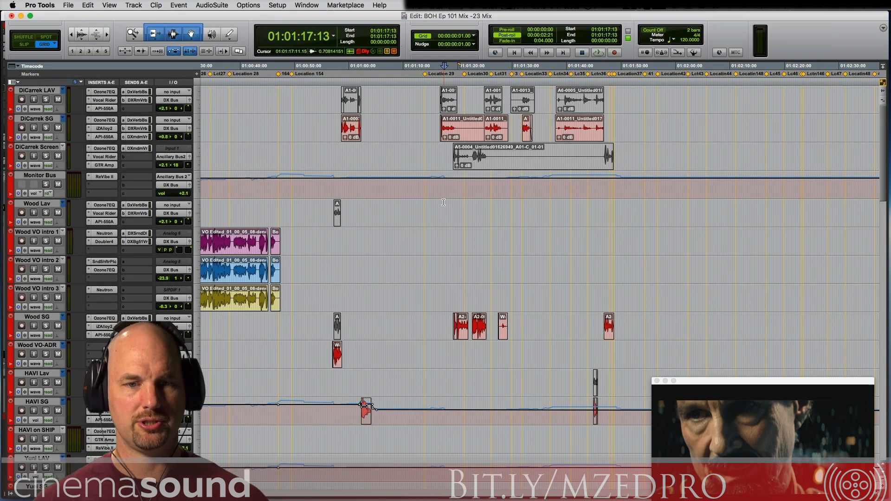
{"action": "left_click", "coordinate": [506, 208]}
{"action": "left_click", "coordinate": [545, 208]}
{"action": "left_click", "coordinate": [581, 210]}
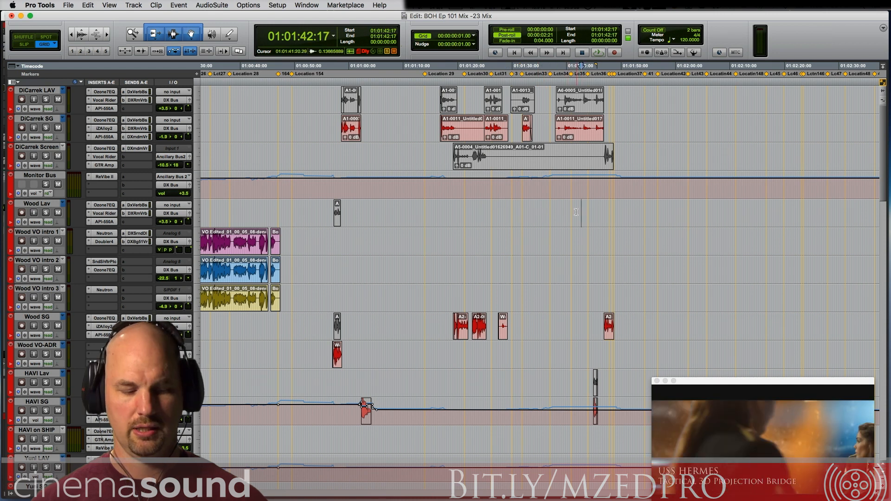
{"action": "key", "text": "r"}
{"action": "key", "text": "r"}
{"action": "key", "text": "r"}
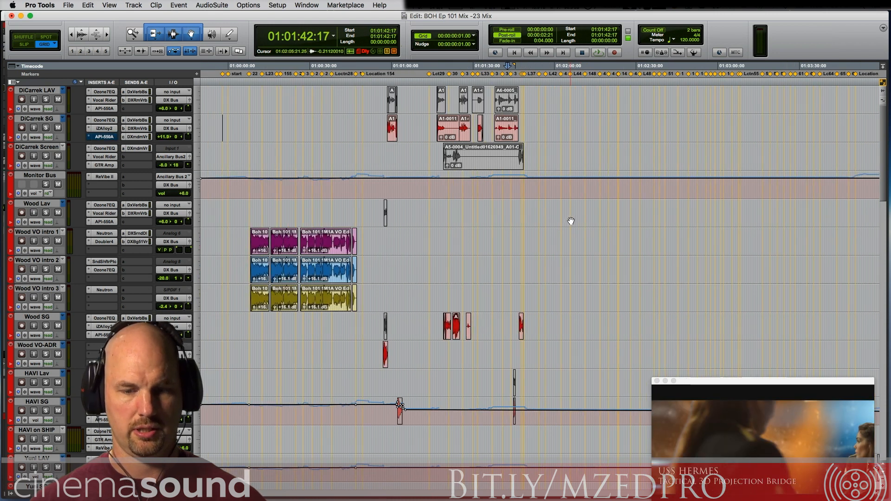
Locate the group scene by placing the playhead at 01:06:41:22, and return to the Mix window.
{"action": "left_click", "coordinate": [332, 210]}
{"action": "left_click", "coordinate": [328, 209]}
{"action": "left_click", "coordinate": [367, 211]}
{"action": "left_click", "coordinate": [402, 213]}
{"action": "left_click", "coordinate": [481, 213]}
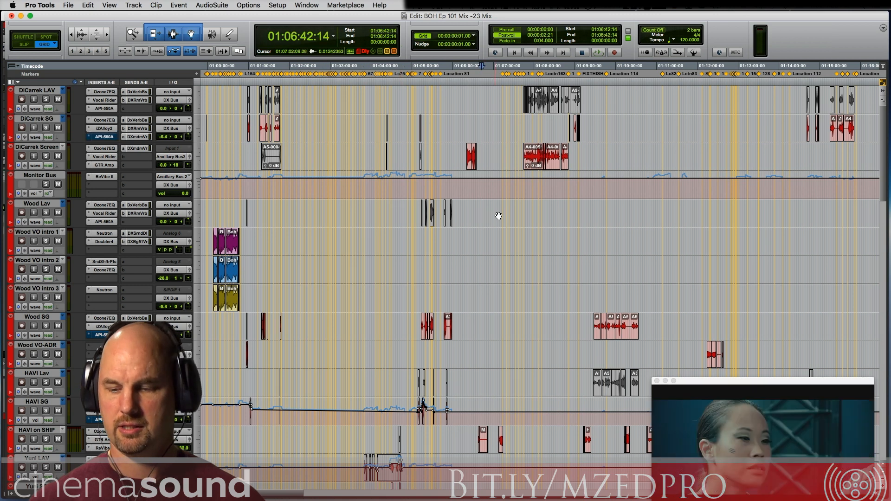
{"action": "left_click", "coordinate": [484, 211]}
{"action": "left_click", "coordinate": [481, 213]}
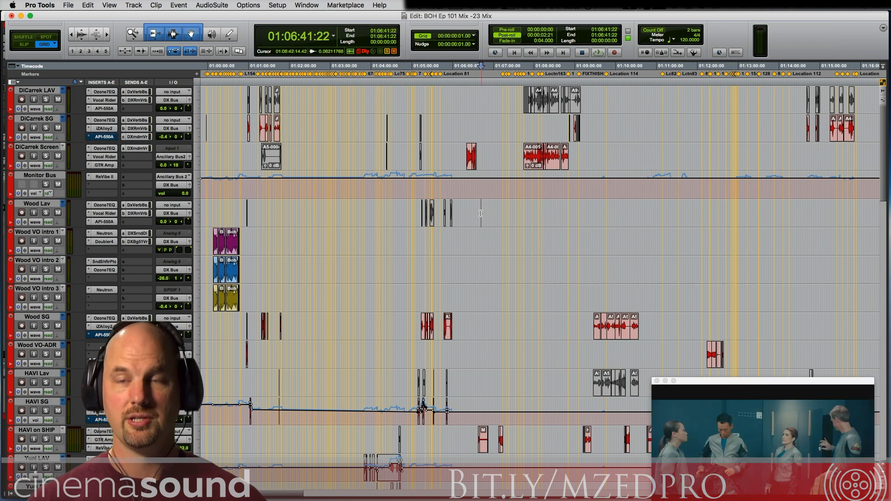
{"action": "key", "text": "super+equal"}
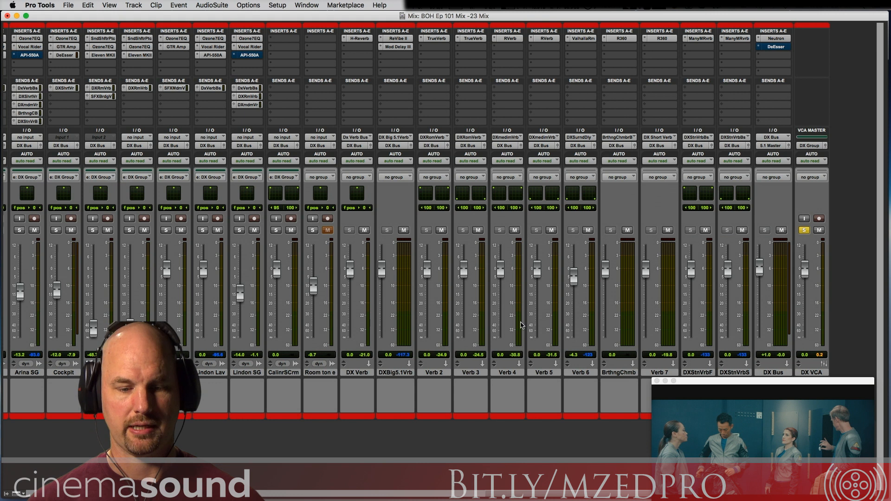
Open the RVerb plug-in on the Verb 4 track and raise the Verb 4 and Verb 5 faders to +12.0 dB.
{"action": "key", "text": "space"}
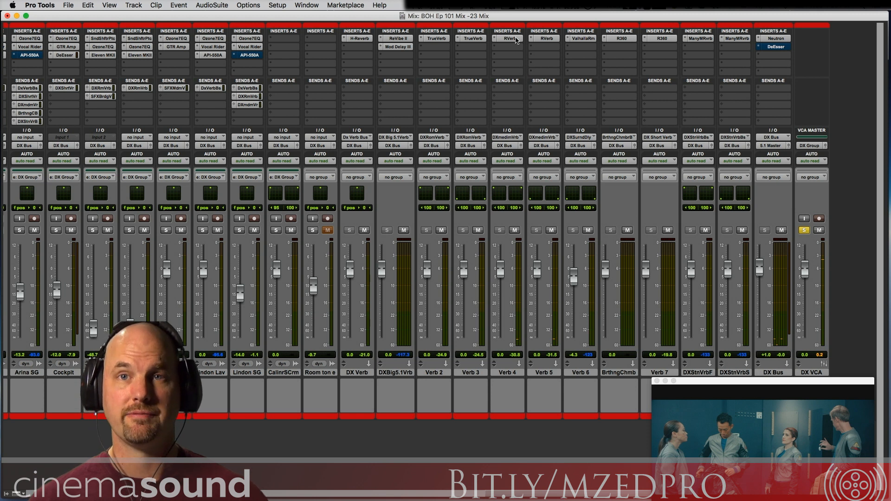
{"action": "left_click", "coordinate": [511, 39]}
{"action": "left_click_drag", "start_coordinate": [660, 65], "coordinate": [677, 44]}
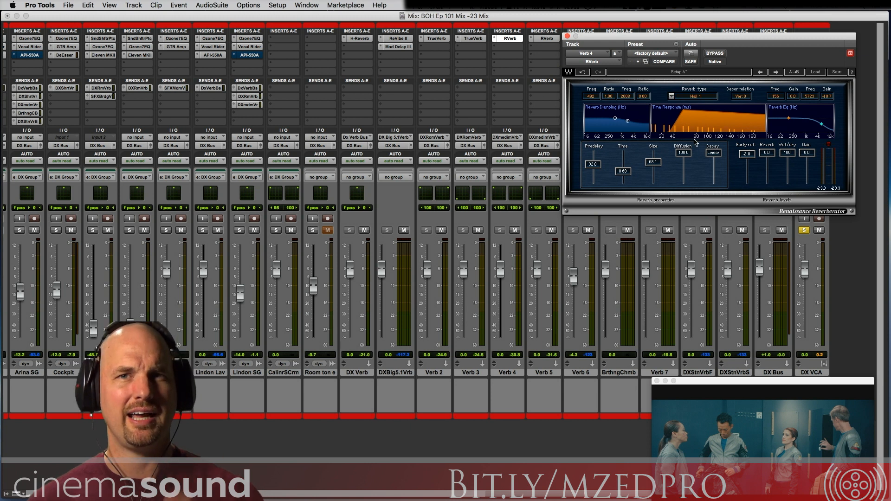
{"action": "left_click_drag", "start_coordinate": [505, 272], "coordinate": [528, 194]}
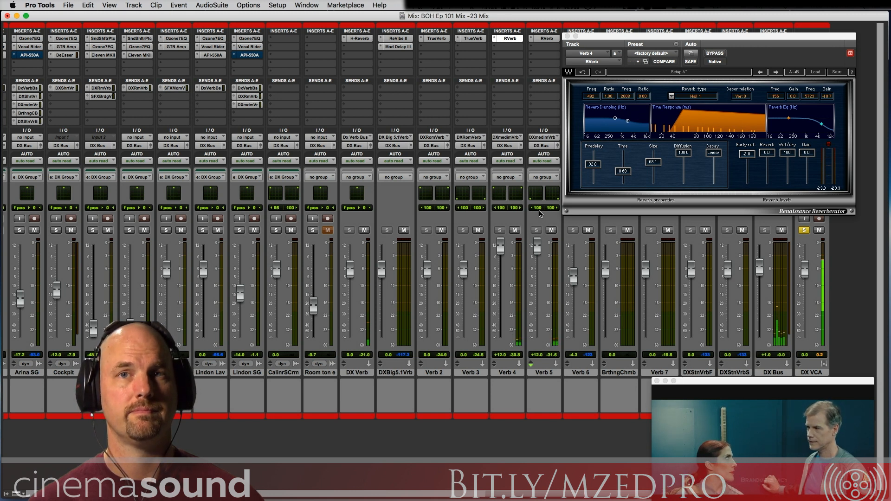
Reset the Verb 5 and Verb 4 faders to 0.0 dB and play the scene at the normal reverb level.
{"action": "left_click", "coordinate": [536, 245], "text": "alt"}
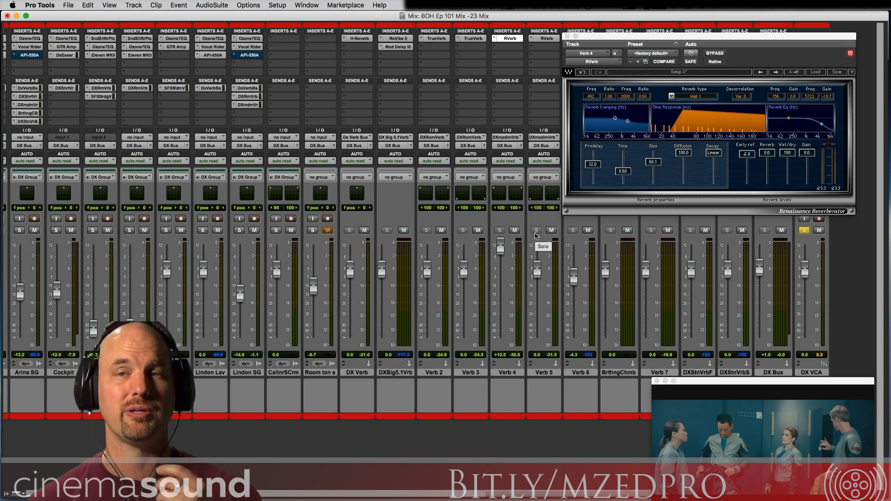
{"action": "left_click", "coordinate": [501, 248], "text": "alt"}
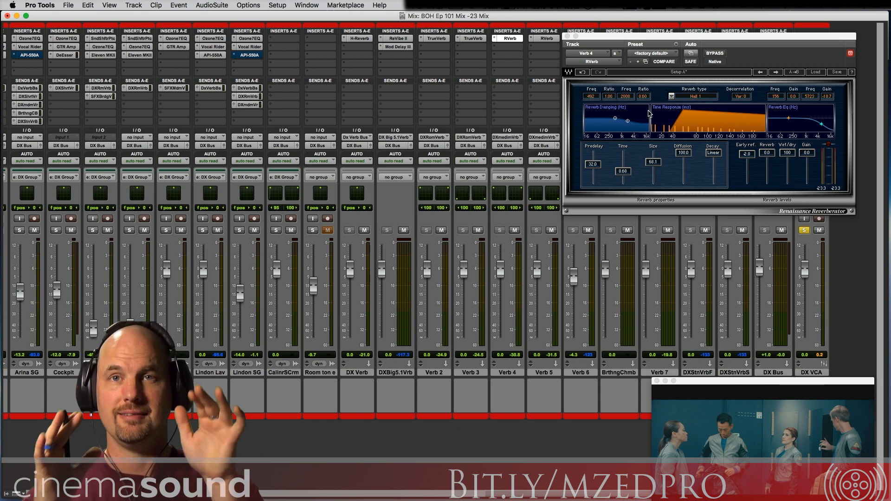
{"action": "key", "text": "space"}
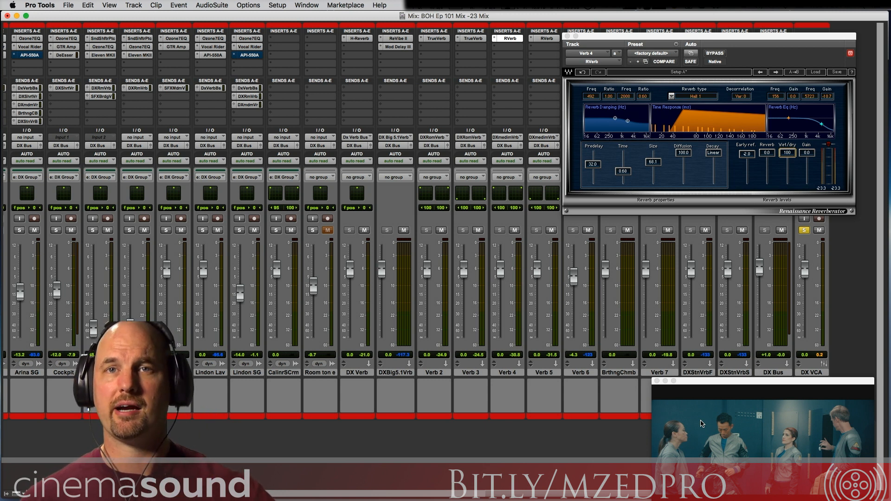
Locate the scene at 01:16:49:18 in the Edit window, and open the DX Stone Verb F and S reverbs side by side in the Mix window.
{"action": "key", "text": "super+equal"}
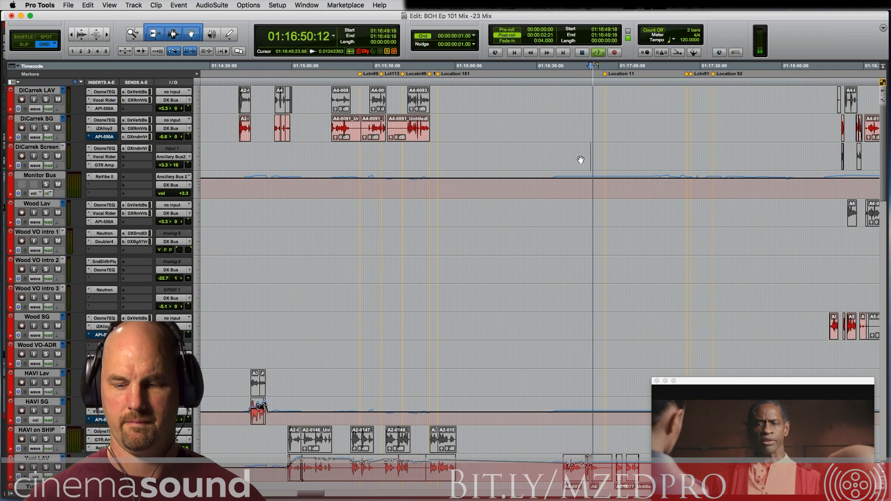
{"action": "key", "text": "super+equal"}
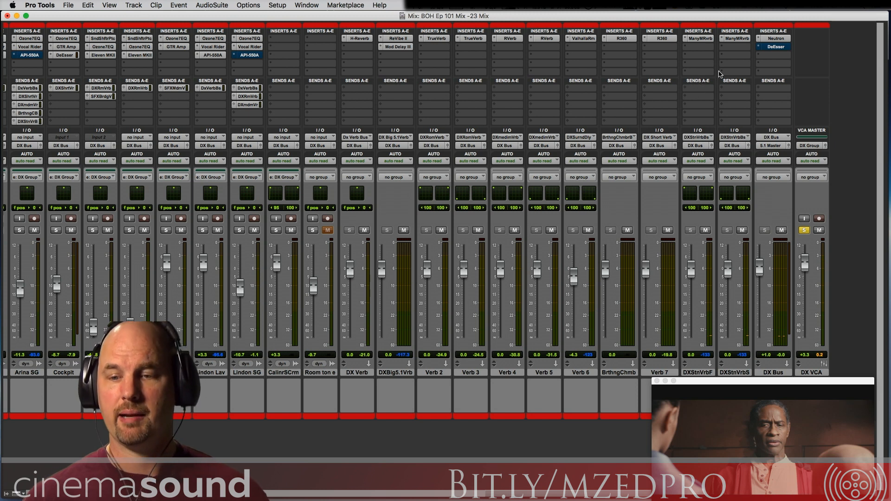
{"action": "left_click", "coordinate": [700, 40]}
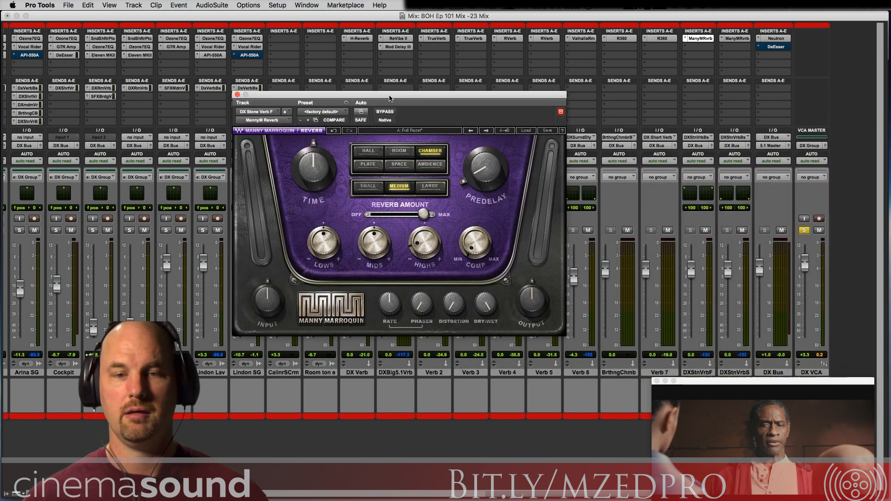
{"action": "left_click", "coordinate": [737, 39]}
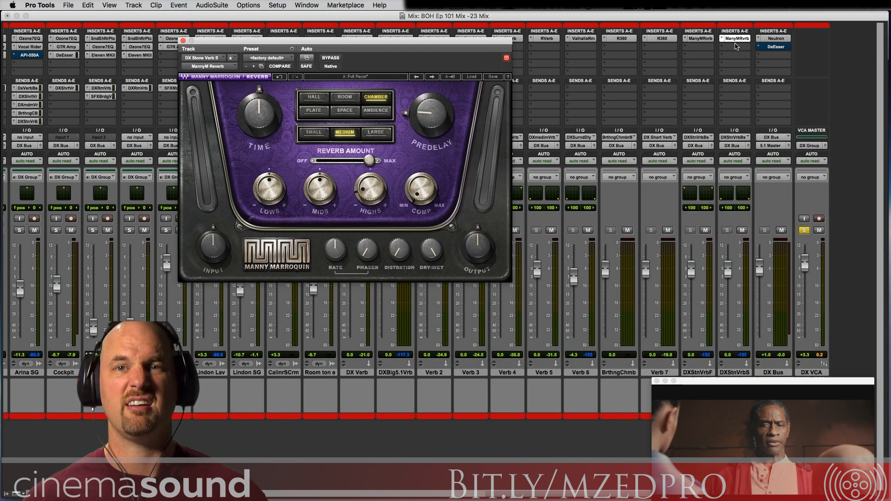
{"action": "left_click", "coordinate": [700, 39], "text": "shift"}
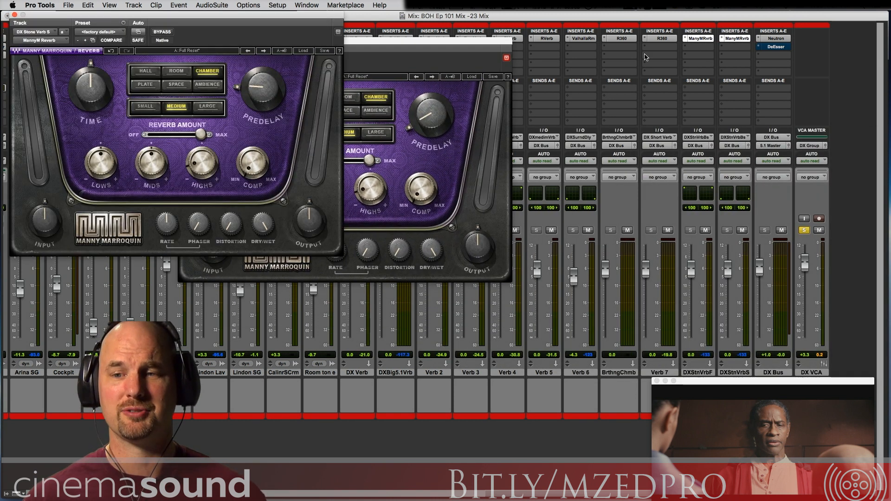
{"action": "left_click_drag", "start_coordinate": [255, 16], "coordinate": [761, 42]}
Play the scene while bypassing and re-enabling both MannyM Reverb plug-ins to compare the sound, and close both plug-in windows.
{"action": "key", "text": "space"}
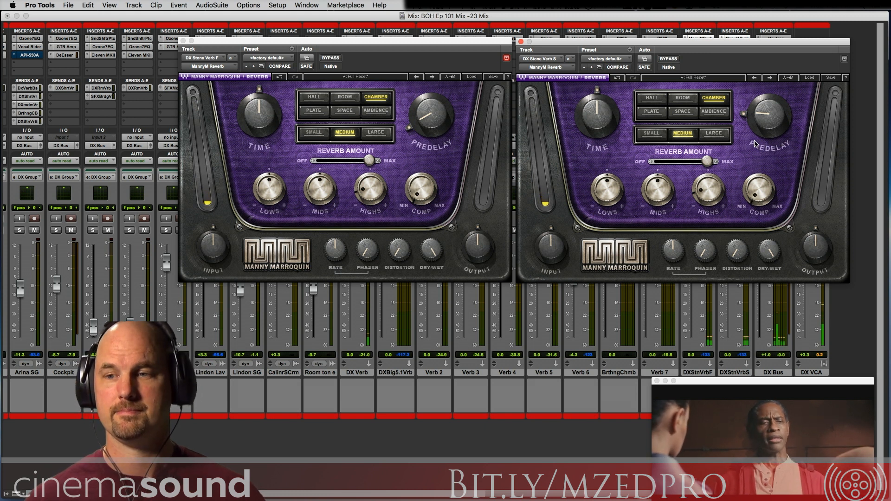
{"action": "left_click", "coordinate": [668, 59]}
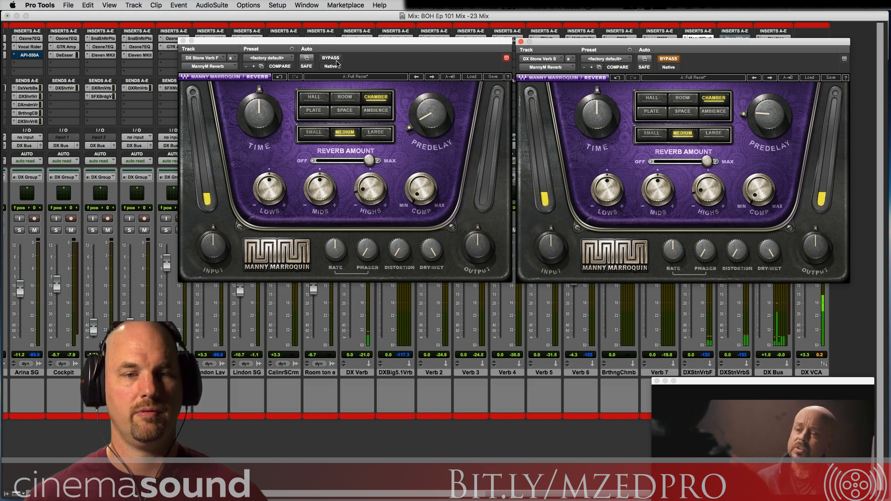
{"action": "left_click", "coordinate": [330, 58]}
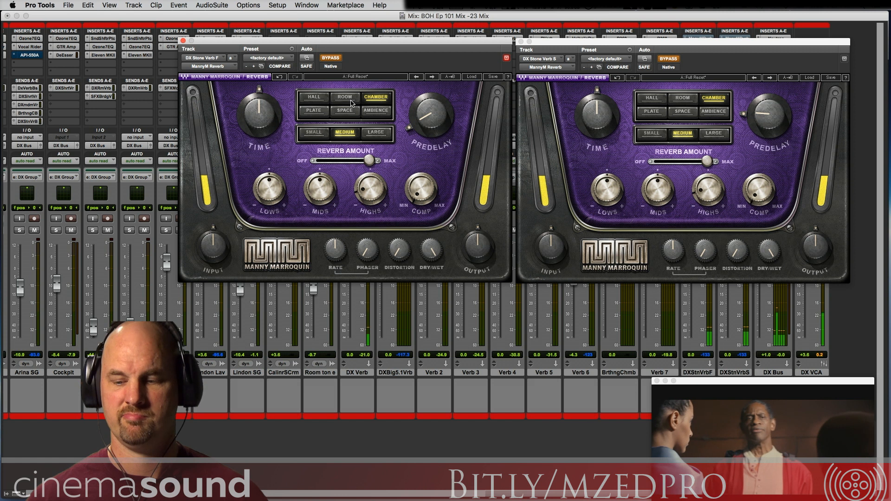
{"action": "left_click", "coordinate": [331, 58]}
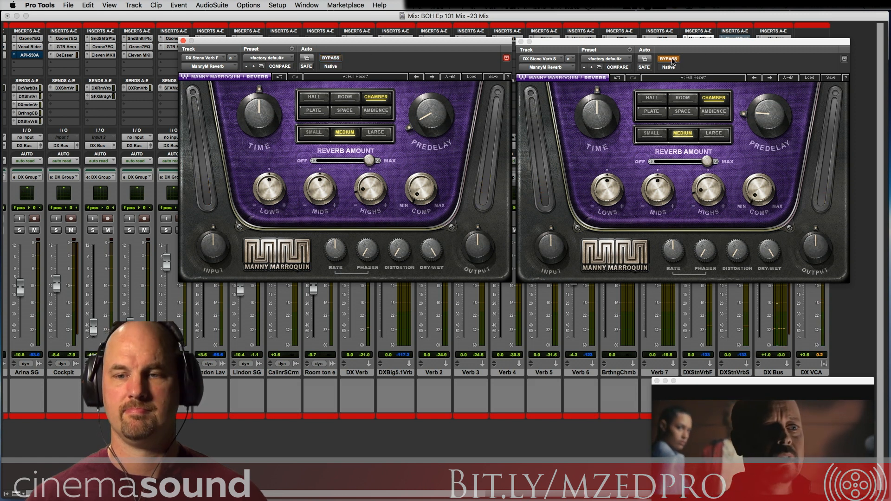
{"action": "left_click", "coordinate": [631, 150]}
{"action": "left_click", "coordinate": [668, 59]}
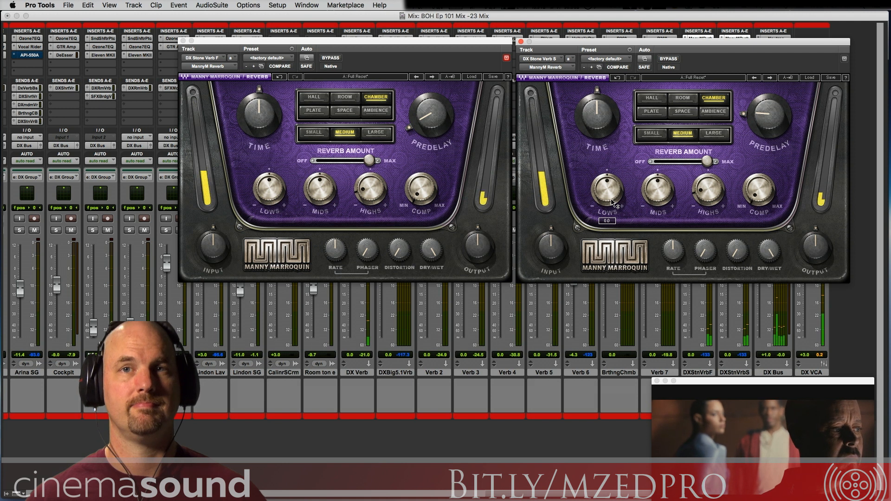
{"action": "left_click", "coordinate": [520, 42]}
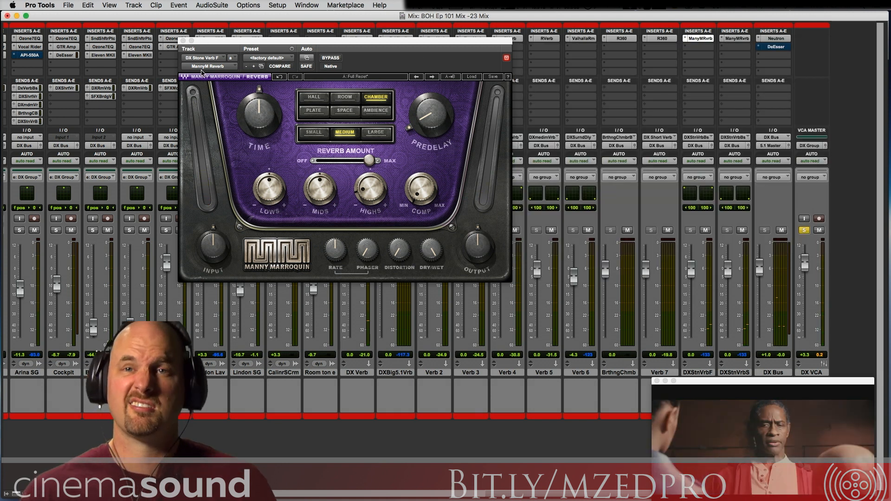
{"action": "left_click", "coordinate": [184, 41]}
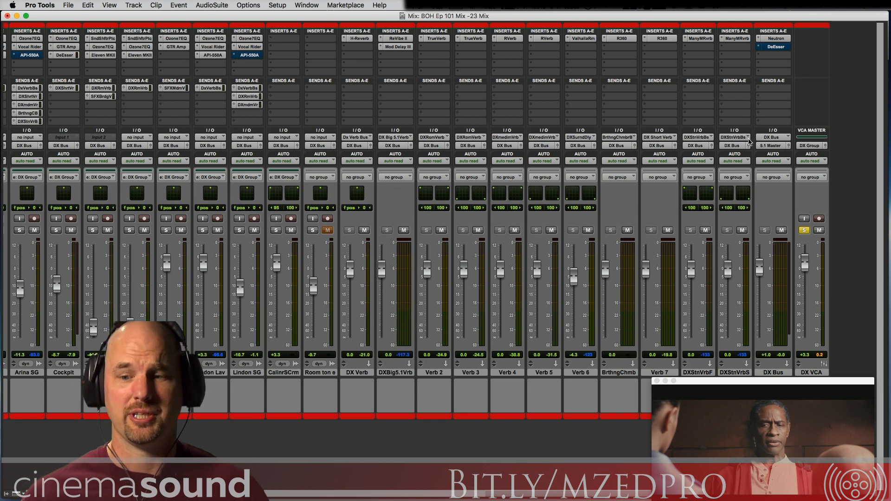
Switch to the Edit window and search the zoomed-out timeline for the next scene, placing the playhead at 01:13:55:16.
{"action": "key", "text": "super+equal"}
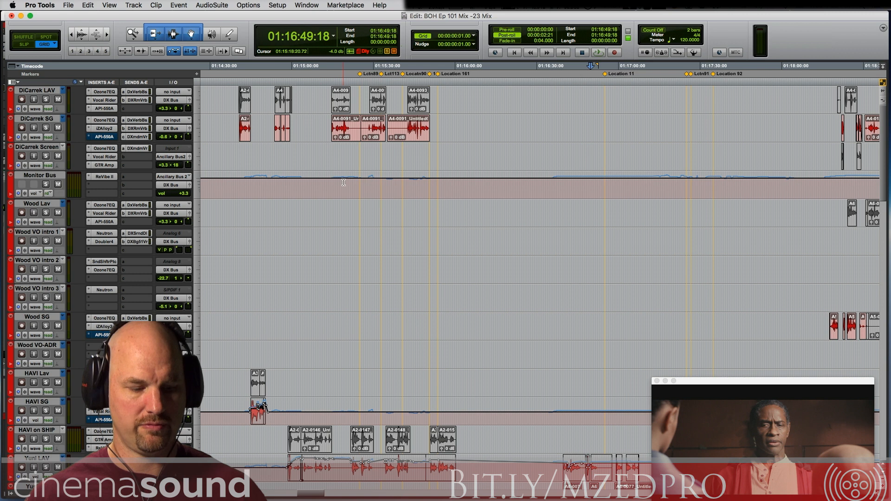
{"action": "key", "text": "r"}
{"action": "key", "text": "r"}
{"action": "key", "text": "r"}
{"action": "key", "text": "r"}
{"action": "key", "text": "r"}
{"action": "left_click", "coordinate": [254, 151]}
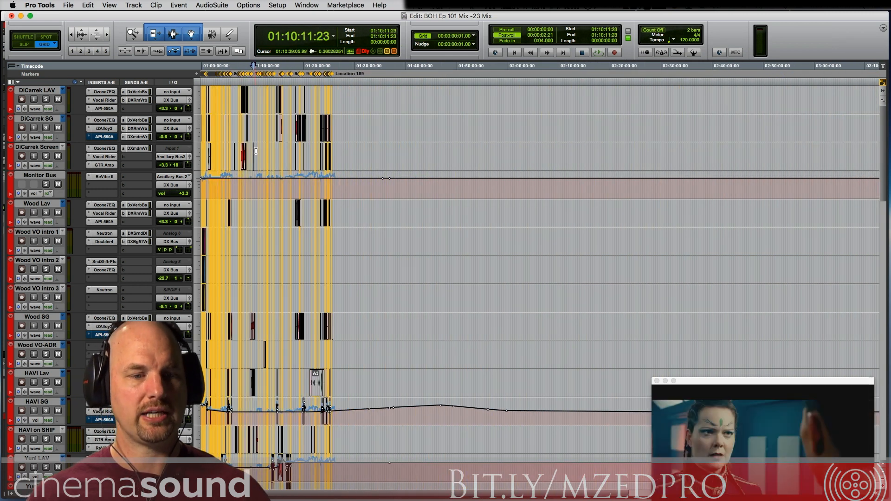
{"action": "left_click", "coordinate": [269, 152]}
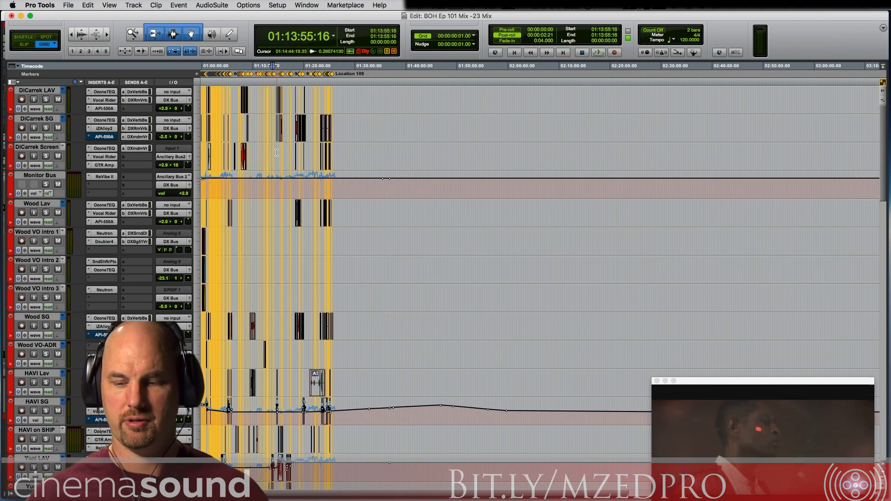
{"action": "left_click", "coordinate": [279, 154]}
{"action": "left_click", "coordinate": [273, 154]}
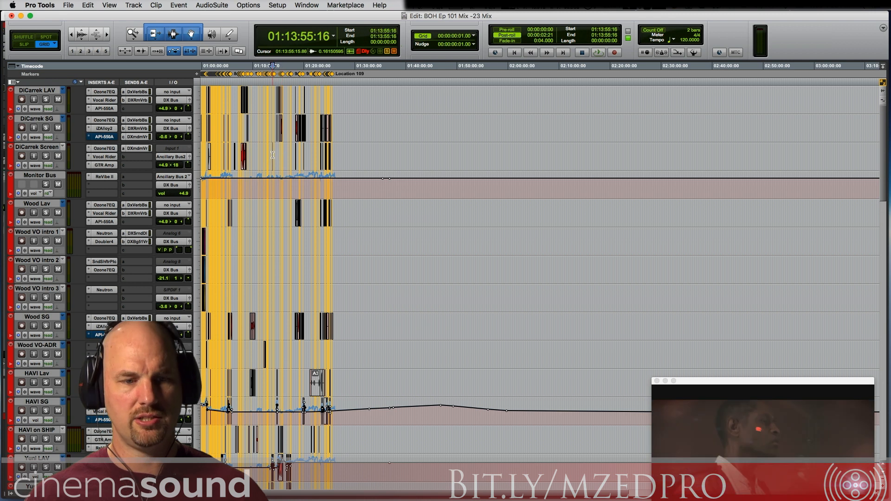
Locate the shot of the door marked 317 by placing the playhead at 01:11:48:19 in a closer timeline view.
{"action": "key", "text": "t"}
{"action": "key", "text": "t"}
{"action": "key", "text": "t"}
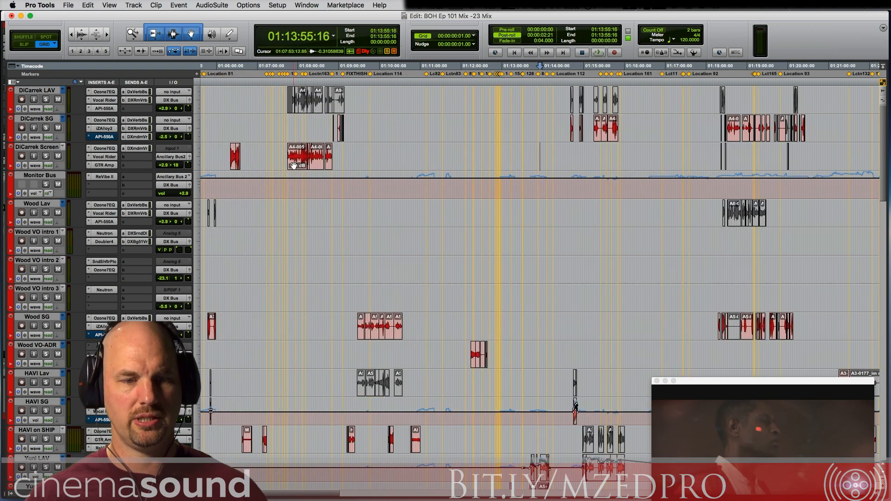
{"action": "left_click", "coordinate": [409, 148]}
{"action": "left_click", "coordinate": [432, 155]}
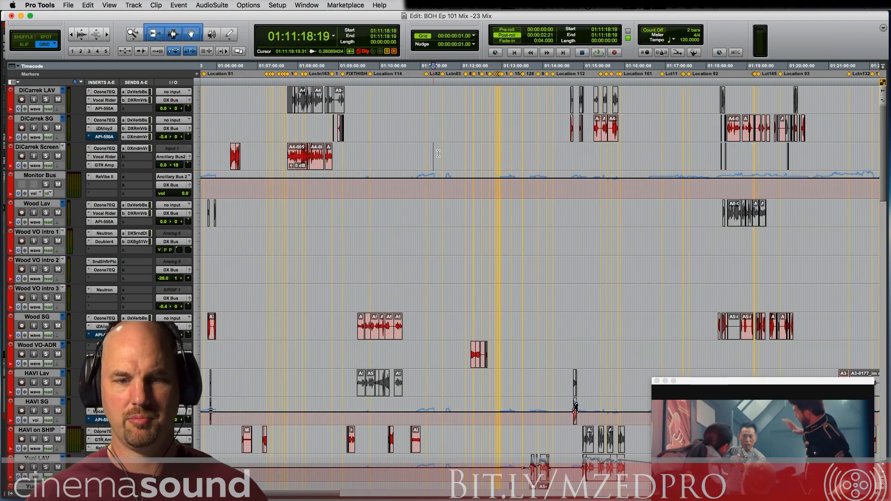
{"action": "left_click", "coordinate": [454, 156]}
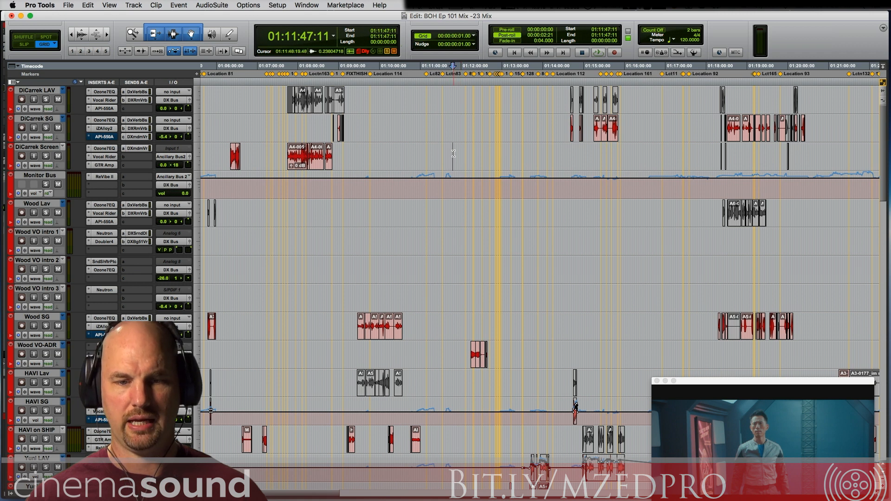
{"action": "left_click", "coordinate": [454, 154]}
{"action": "left_click", "coordinate": [451, 155]}
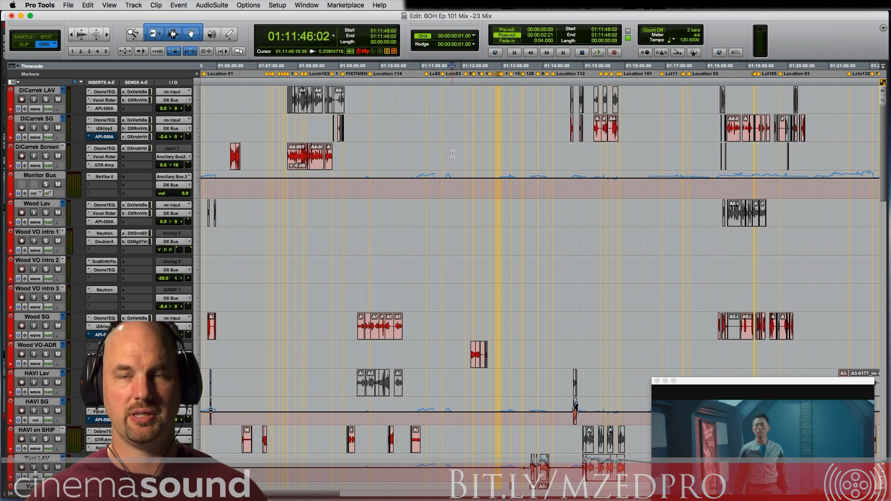
{"action": "left_click", "coordinate": [453, 154]}
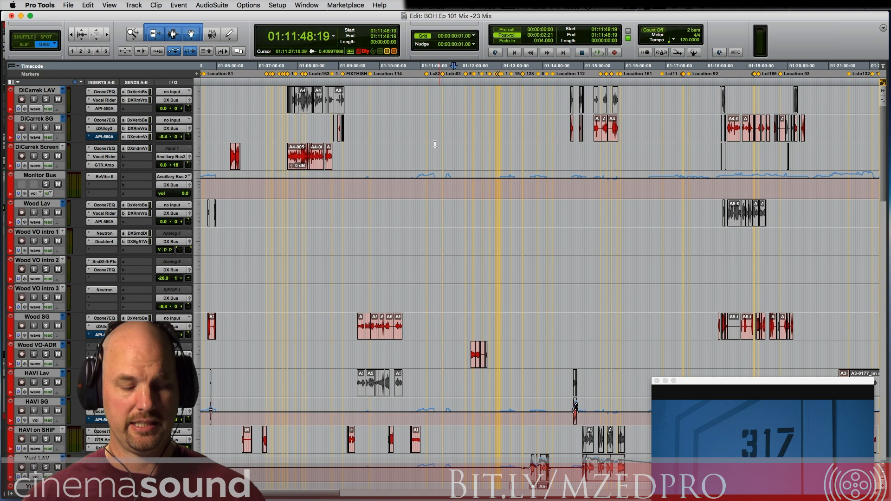
Play the door 317 scene, and return to the Mix window with the video window moved clear of the reverb inserts.
{"action": "key", "text": "space"}
{"action": "left_click_drag", "start_coordinate": [783, 382], "coordinate": [760, 310]}
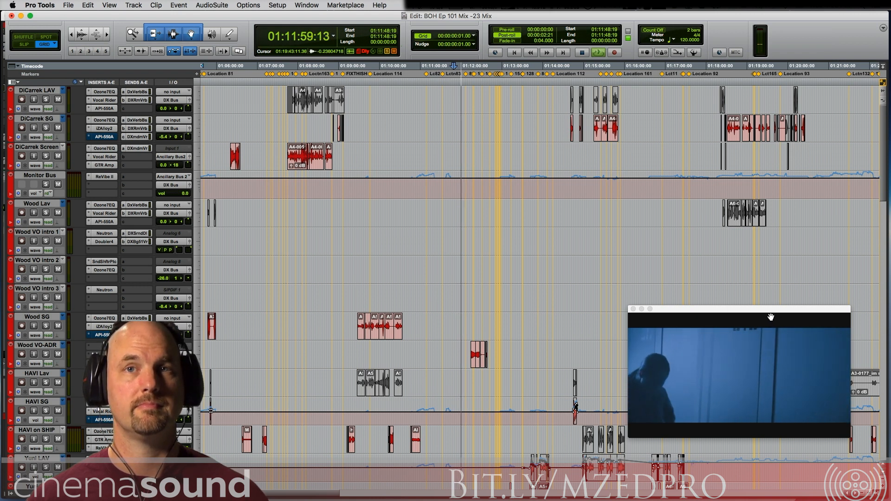
{"action": "key", "text": "space"}
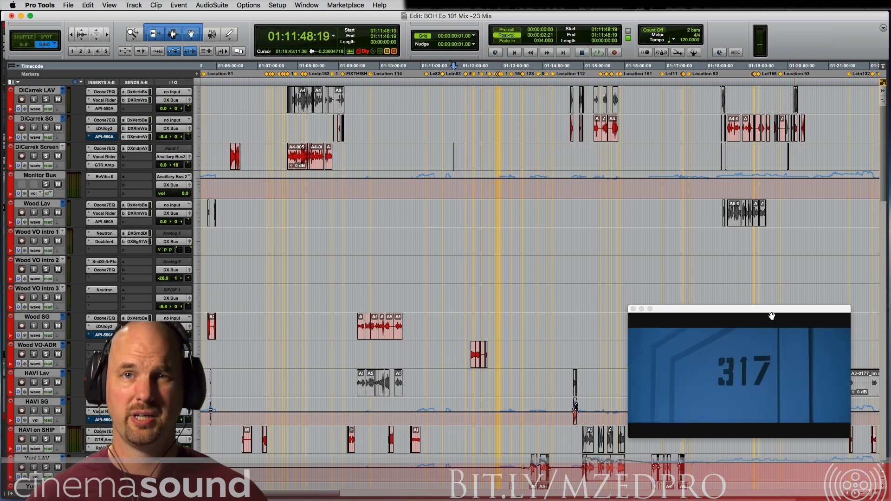
{"action": "key", "text": "super+equal"}
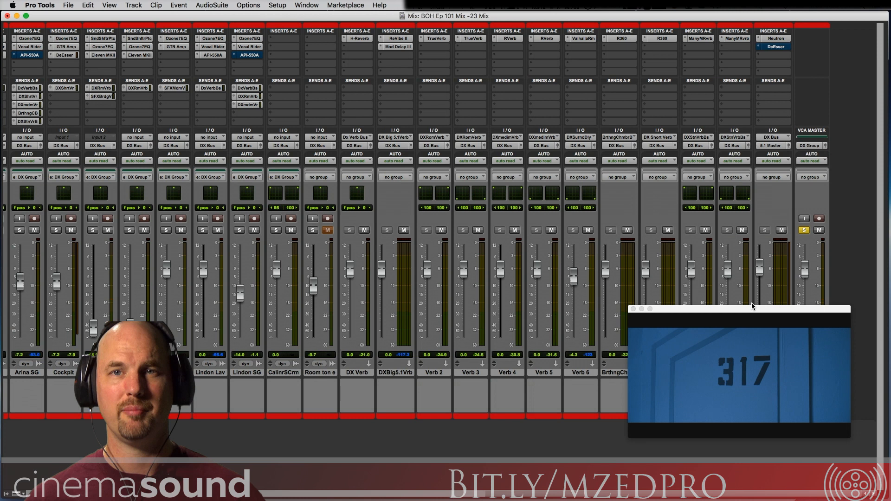
{"action": "left_click_drag", "start_coordinate": [678, 316], "coordinate": [741, 322]}
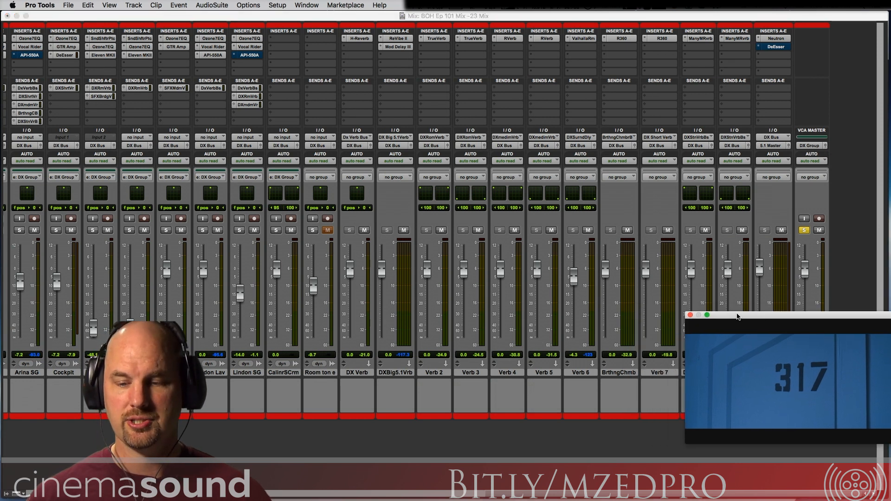
Open the R360 plug-in on the Birthing Chamber track, set its Reverb Time to 6.09 and PreDelay to 200.0, and close it.
{"action": "left_click", "coordinate": [622, 39]}
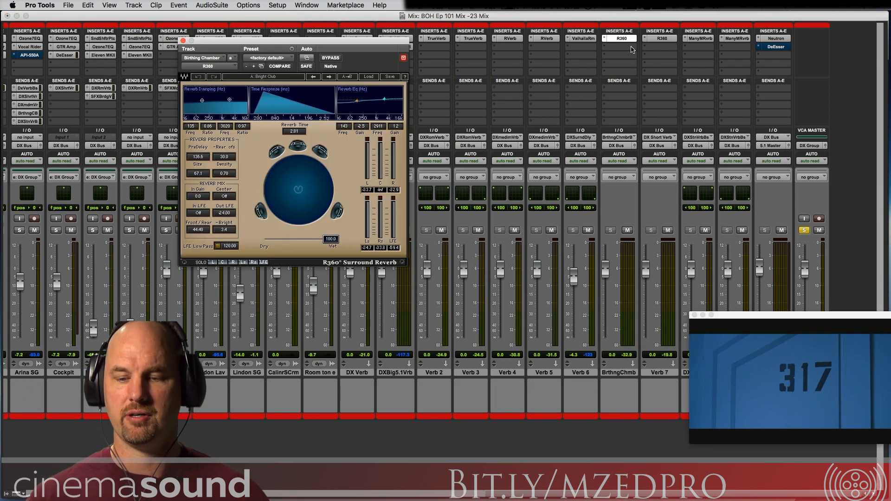
{"action": "left_click_drag", "start_coordinate": [306, 48], "coordinate": [526, 83]}
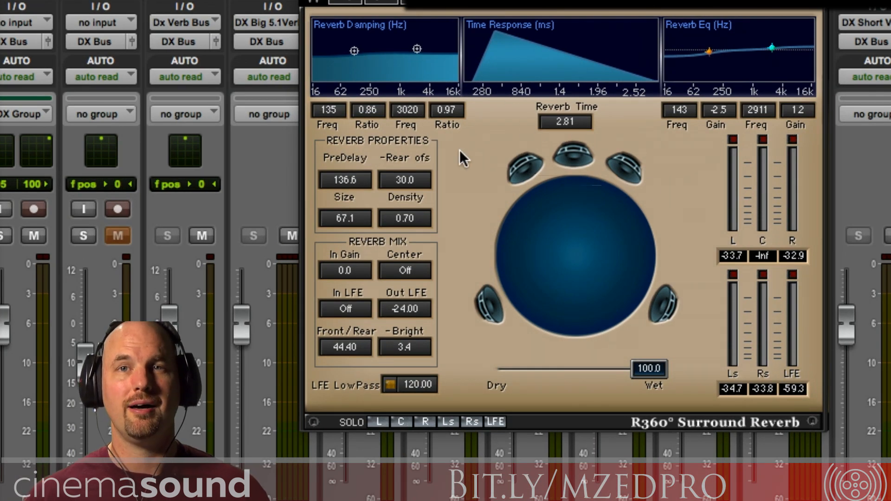
{"action": "left_click_drag", "start_coordinate": [569, 122], "coordinate": [569, 53]}
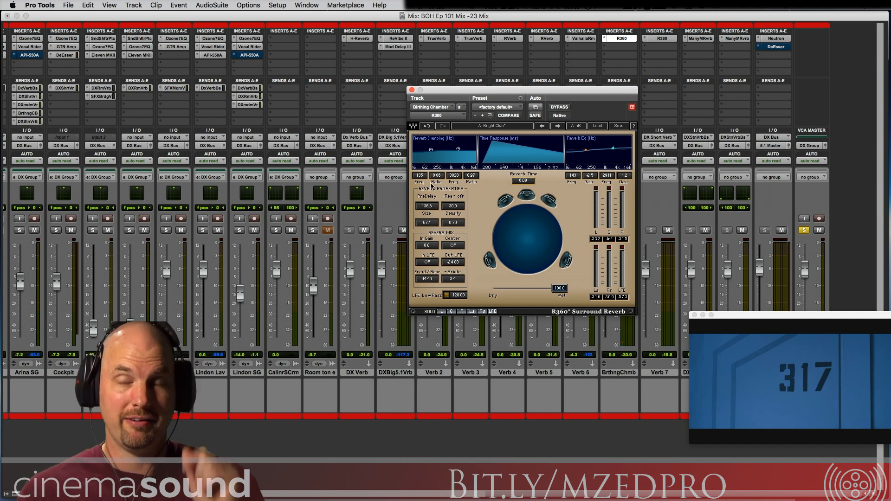
{"action": "left_click_drag", "start_coordinate": [431, 210], "coordinate": [432, 204]}
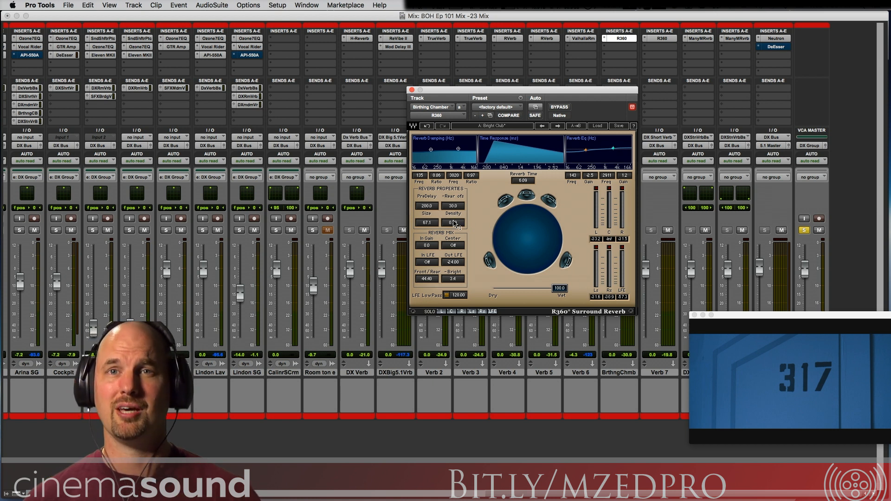
{"action": "left_click", "coordinate": [412, 91]}
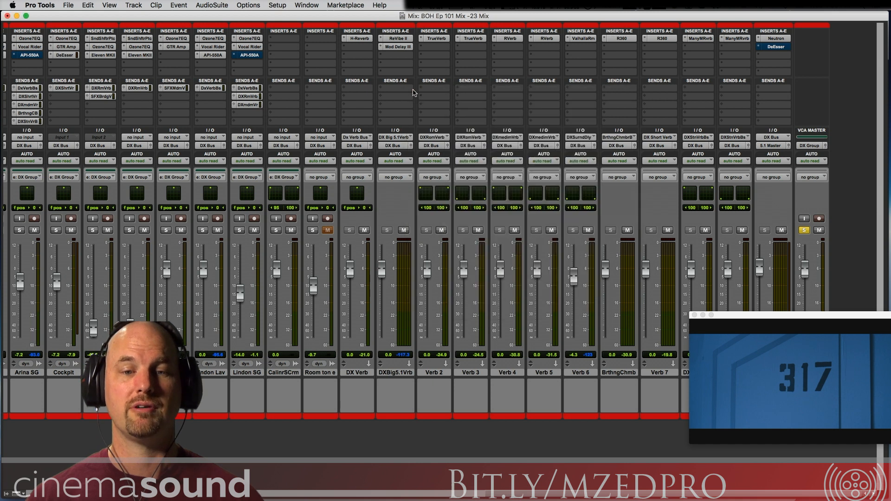